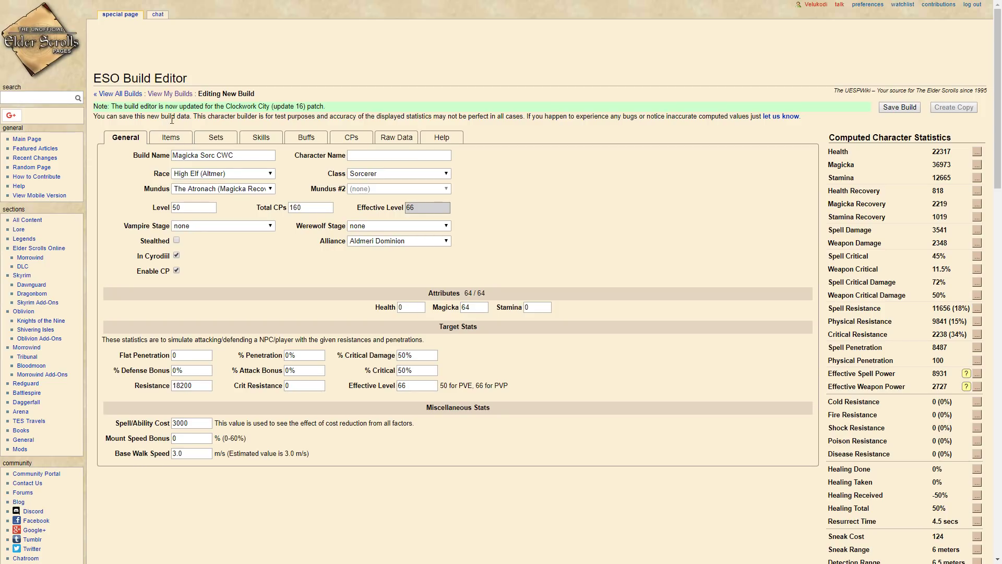
Toggle between the Items and General tabs to compare the build's gear and settings.
click(170, 140)
click(142, 139)
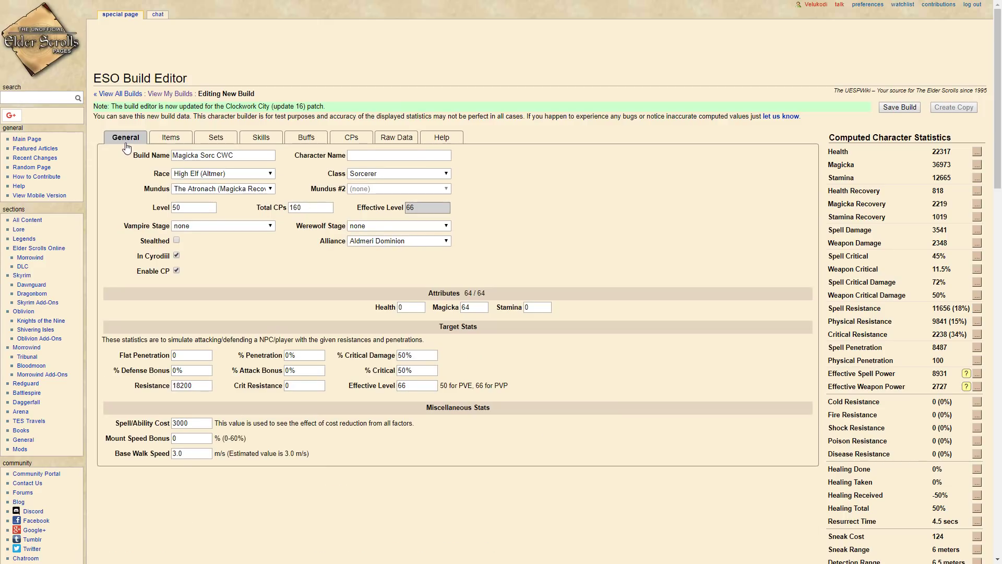
click(165, 142)
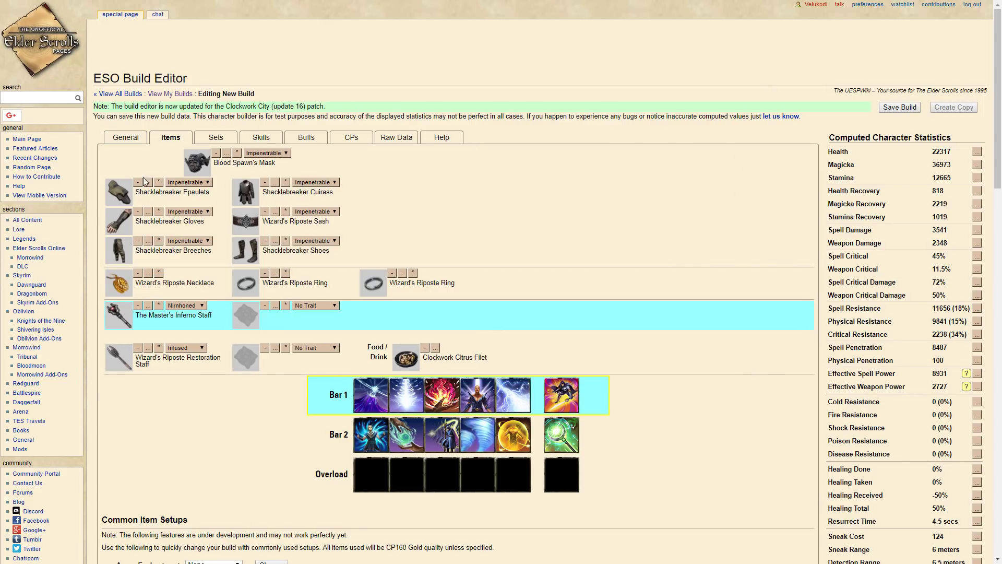
click(138, 138)
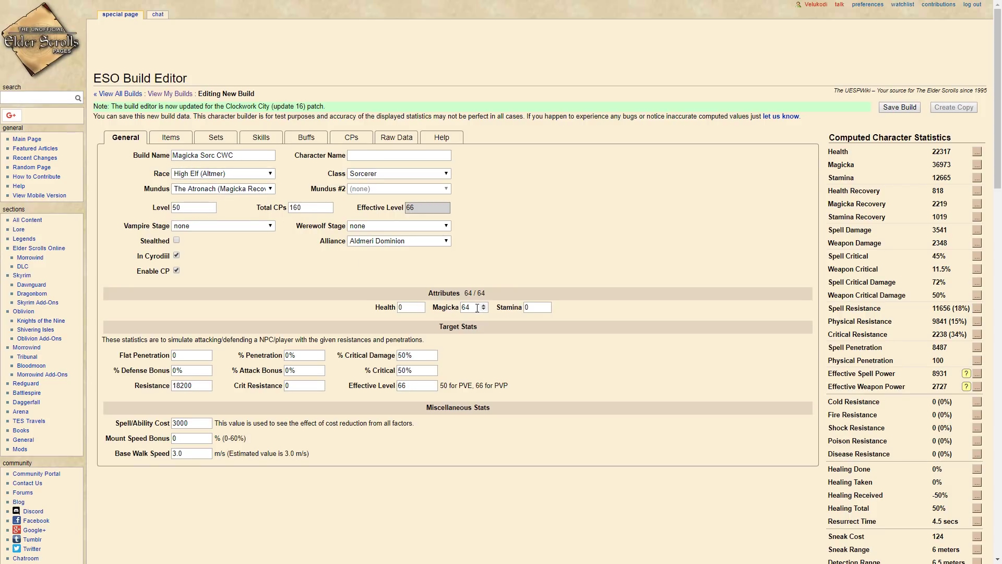
On the Items page, make the restoration staff bar active, then the Inferno Staff bar again.
click(171, 138)
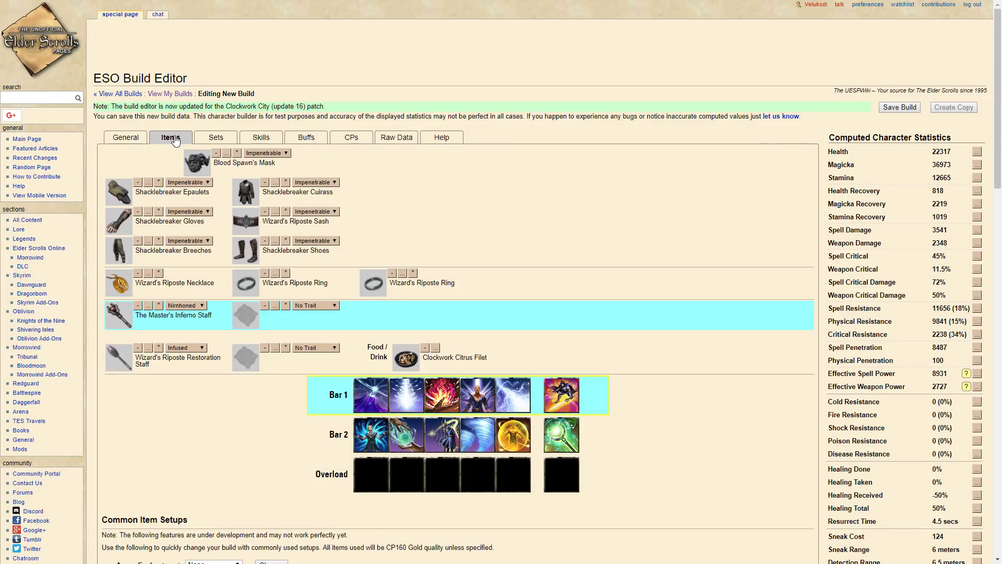
mouse_move(213, 159)
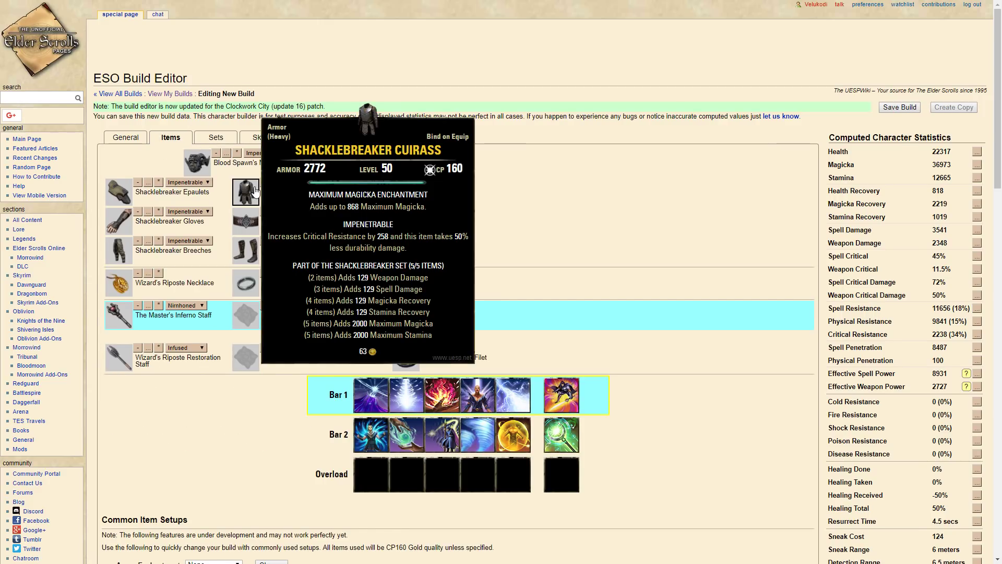
click(338, 436)
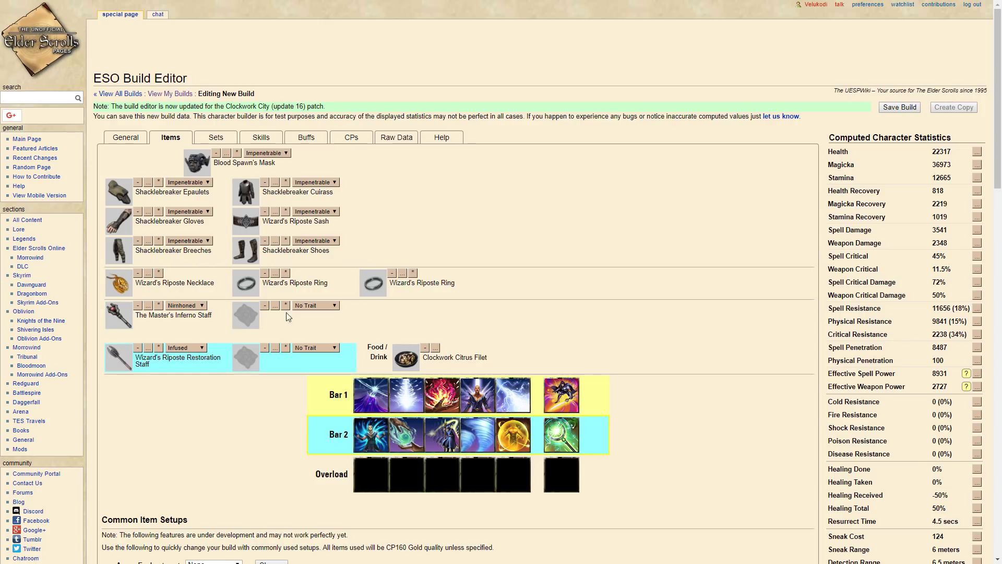
mouse_move(246, 289)
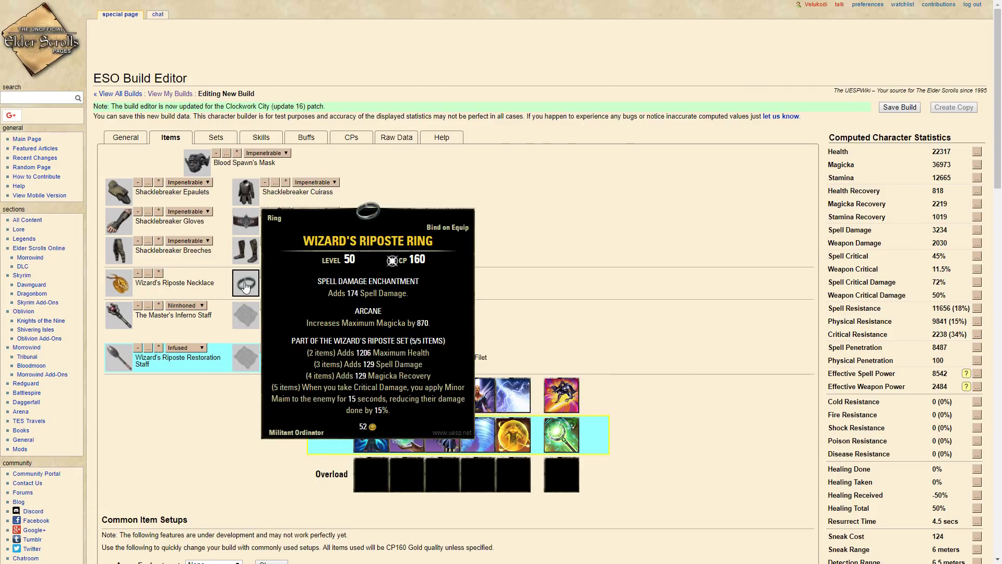
click(162, 328)
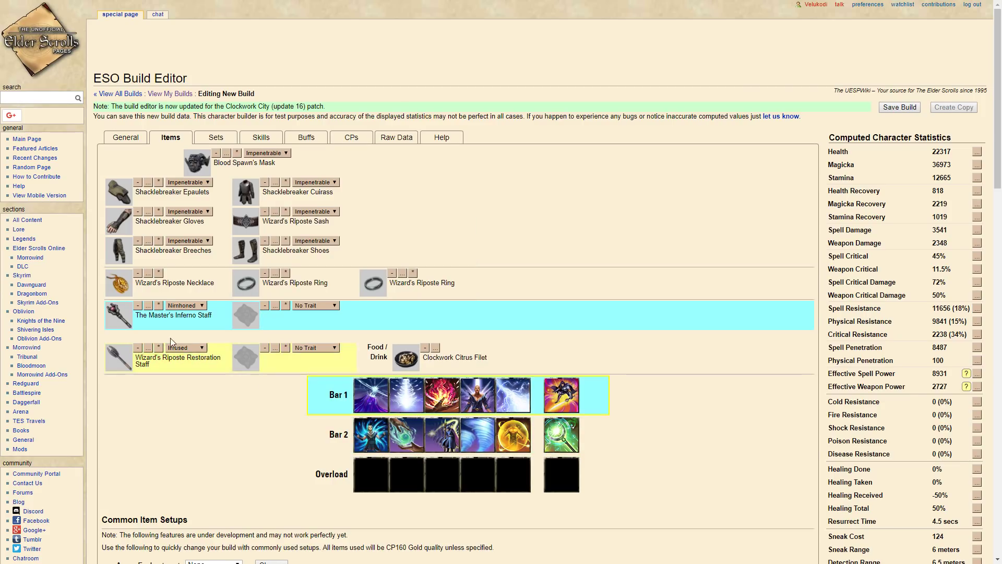
mouse_move(127, 325)
mouse_move(448, 410)
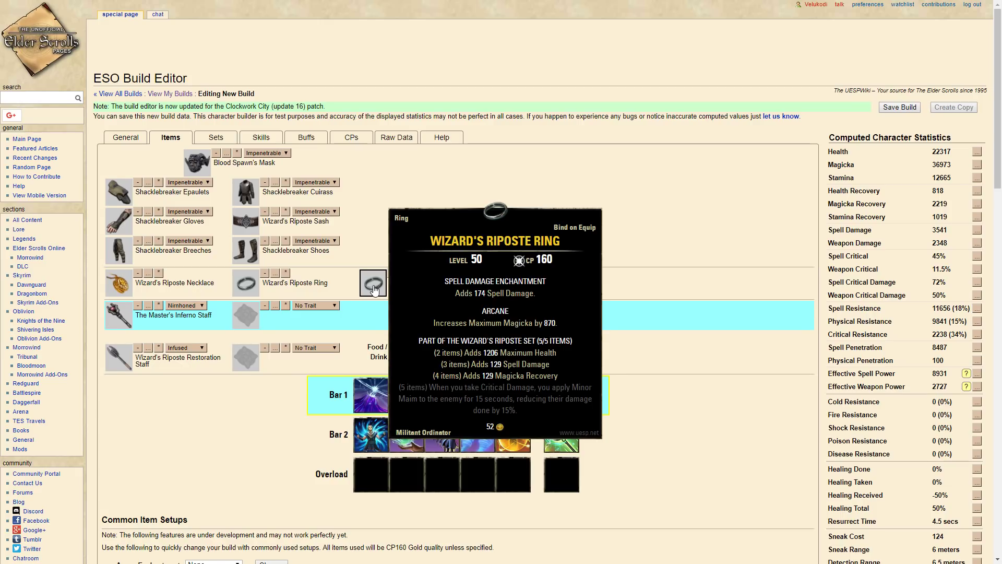
Open the second Wizard's Riposte Ring's enchantment picker and close it without changes.
right_click(388, 287)
click(428, 272)
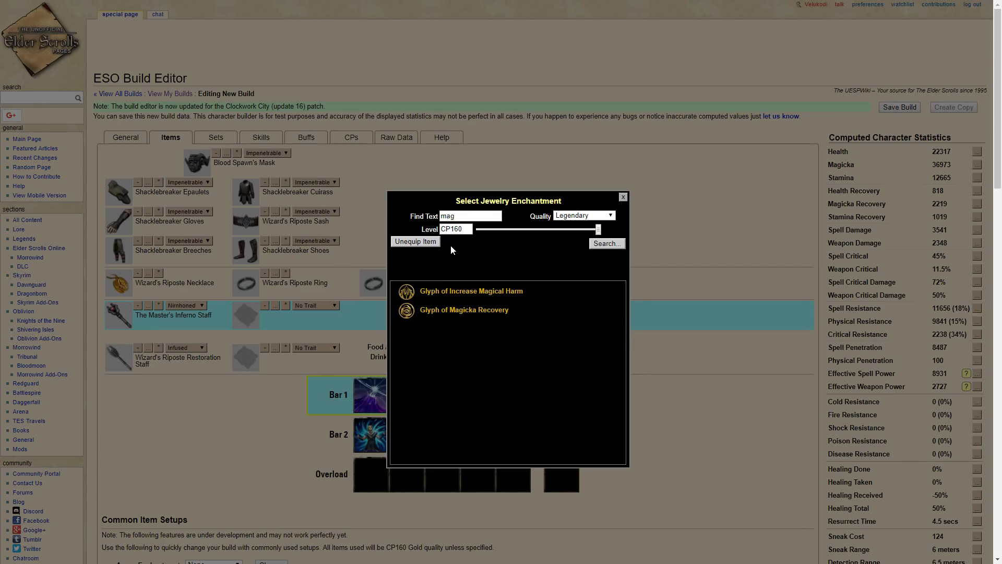
click(622, 196)
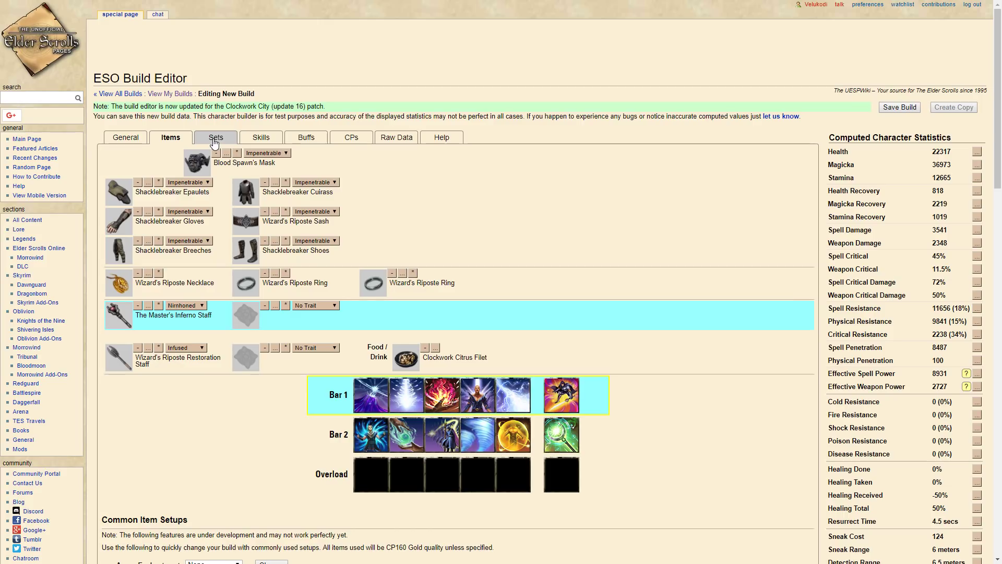
Search the food picker for 'wit', then close it, keeping Clockwork Citrus Filet.
mouse_move(407, 361)
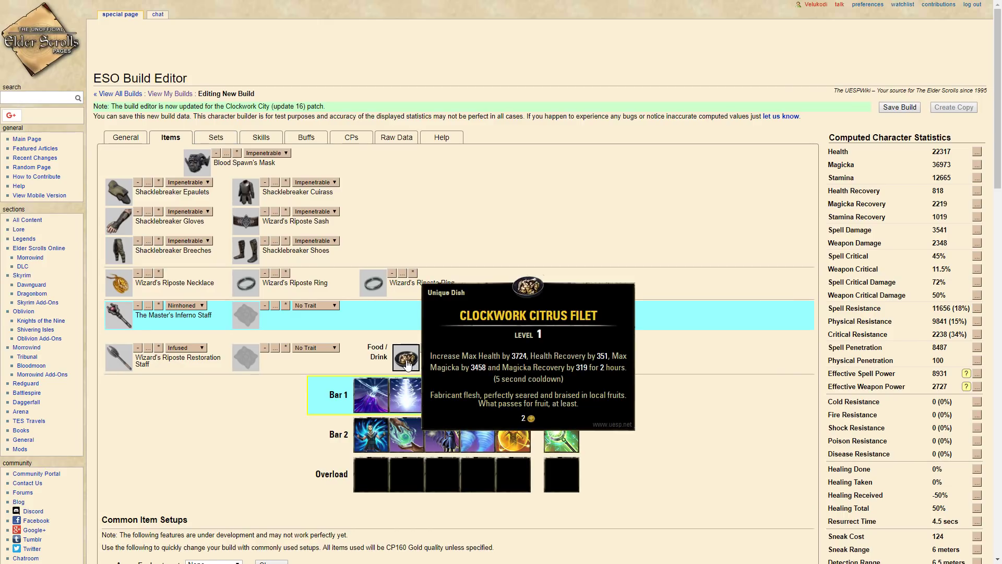
click(406, 360)
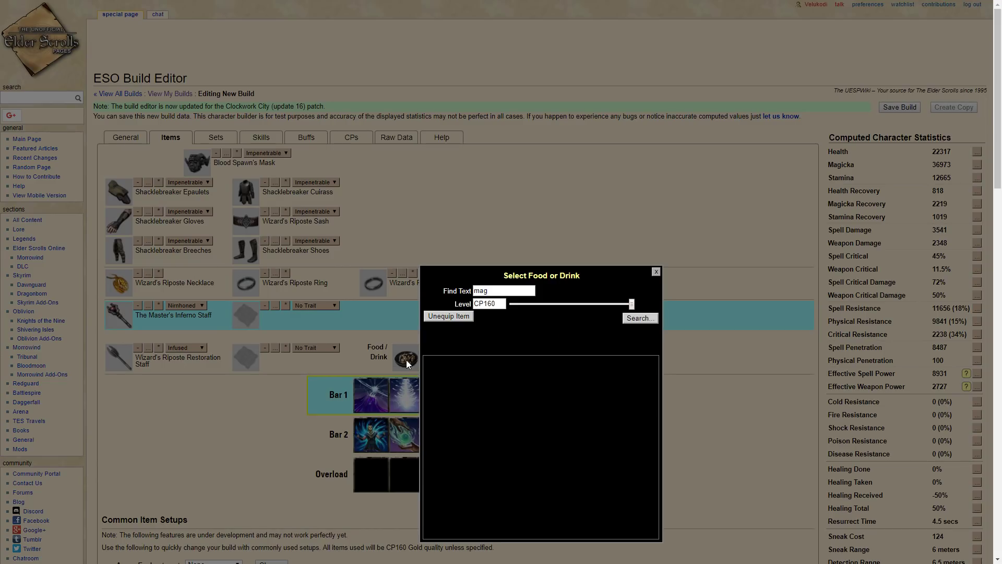
double_click(504, 290)
text(wit)
click(639, 318)
mouse_move(490, 374)
scroll(510, 418, down, 4)
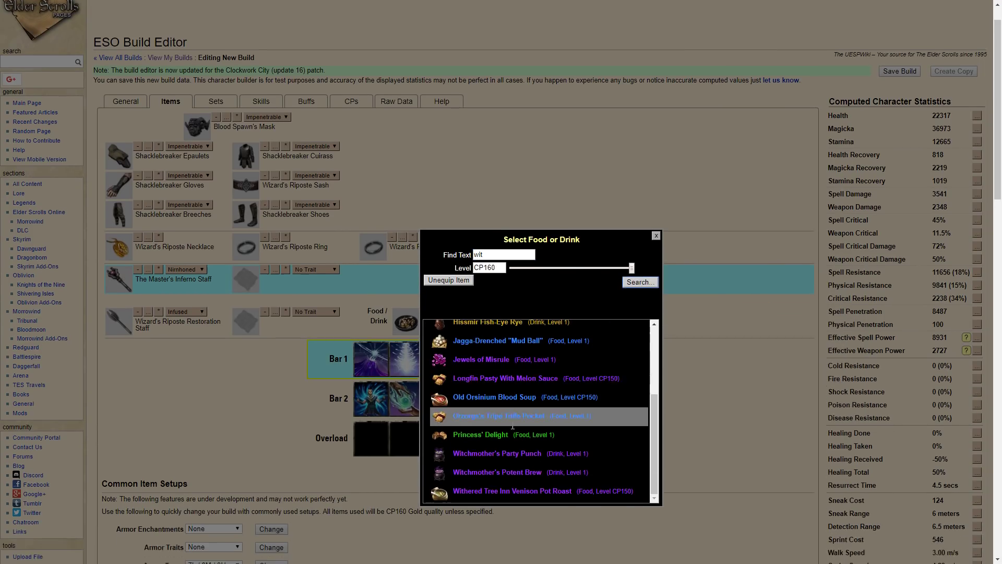
mouse_move(524, 453)
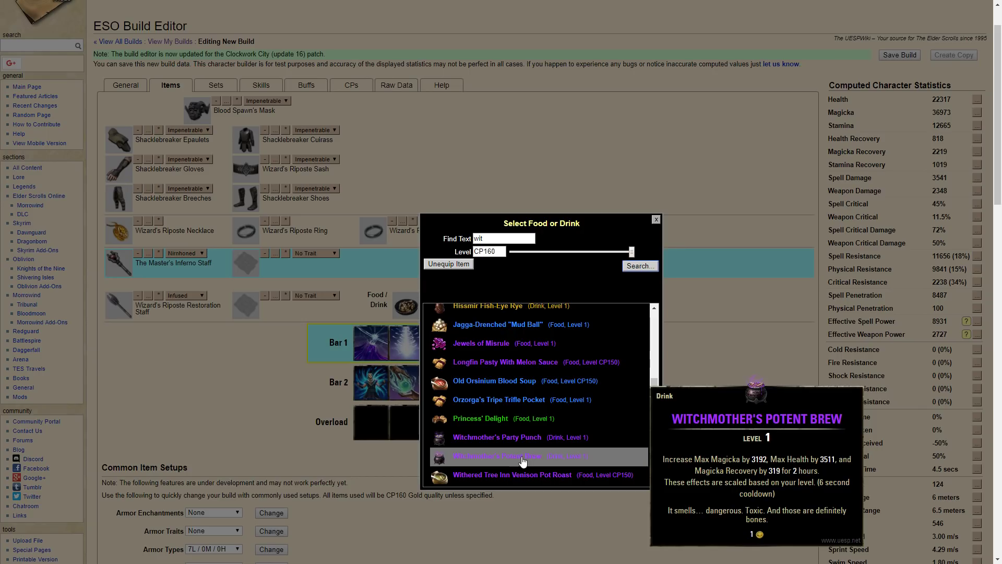
click(656, 220)
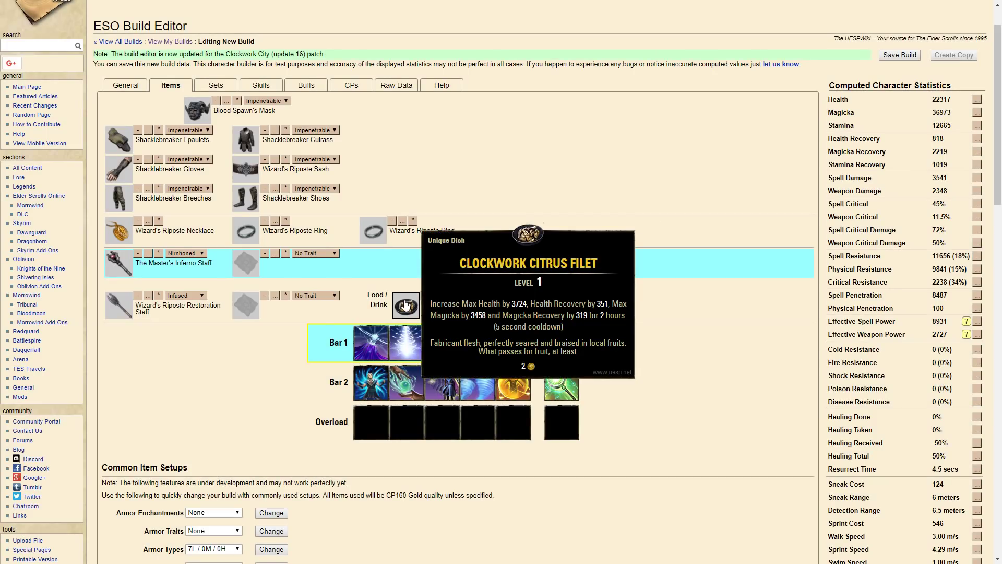
scroll(306, 261, up, 1)
mouse_move(245, 224)
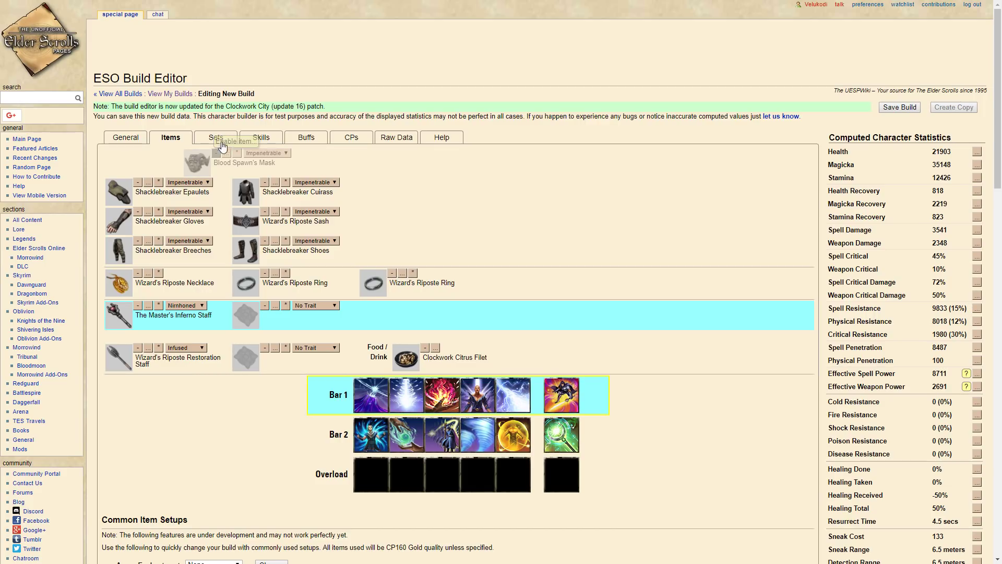
Pass through the Sets tab to Skills and show the Sorcerer skill lines.
click(218, 138)
click(251, 137)
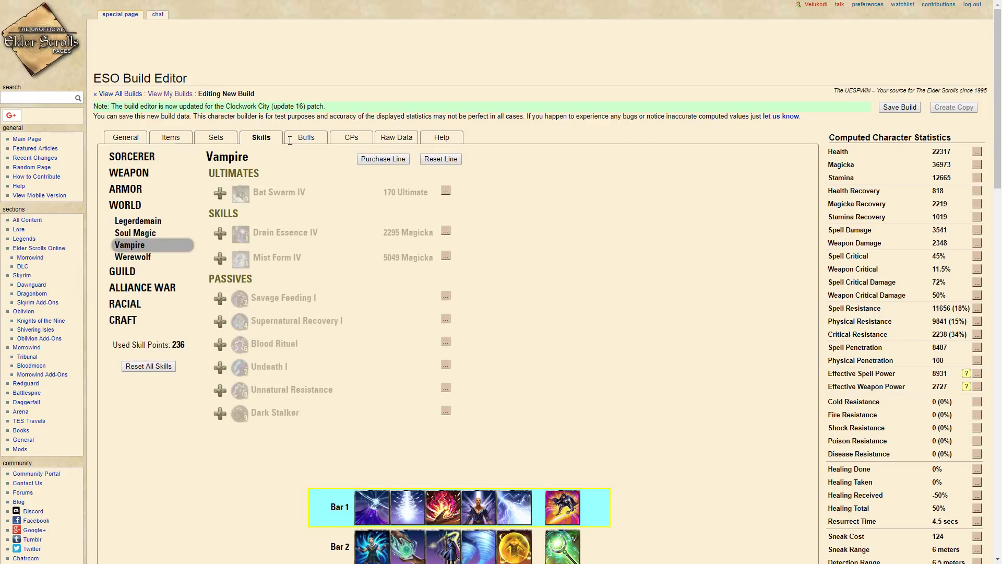
click(135, 157)
scroll(393, 248, down, 5)
Read the tooltips of each Bar 1 and Bar 2 ability.
mouse_move(392, 248)
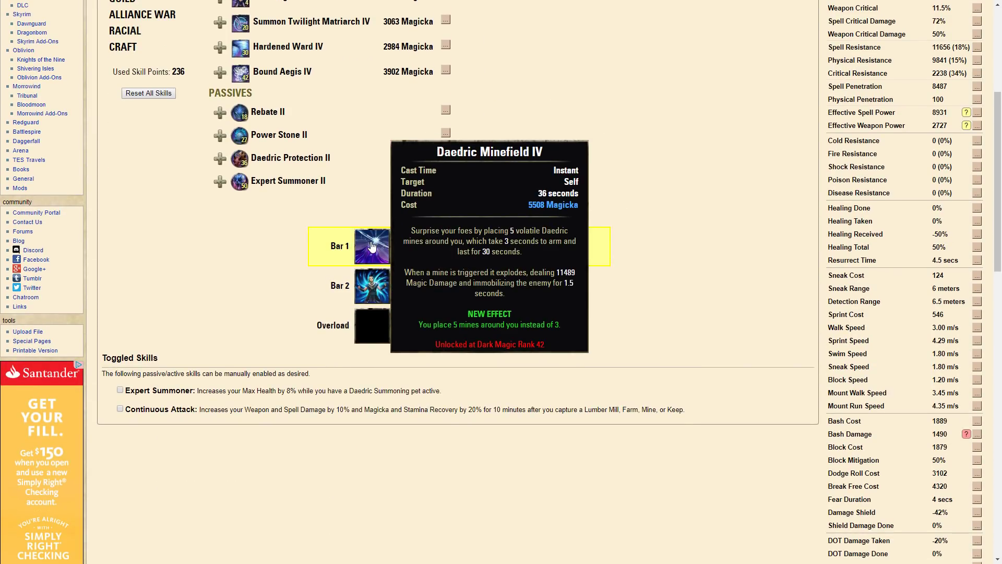
mouse_move(447, 245)
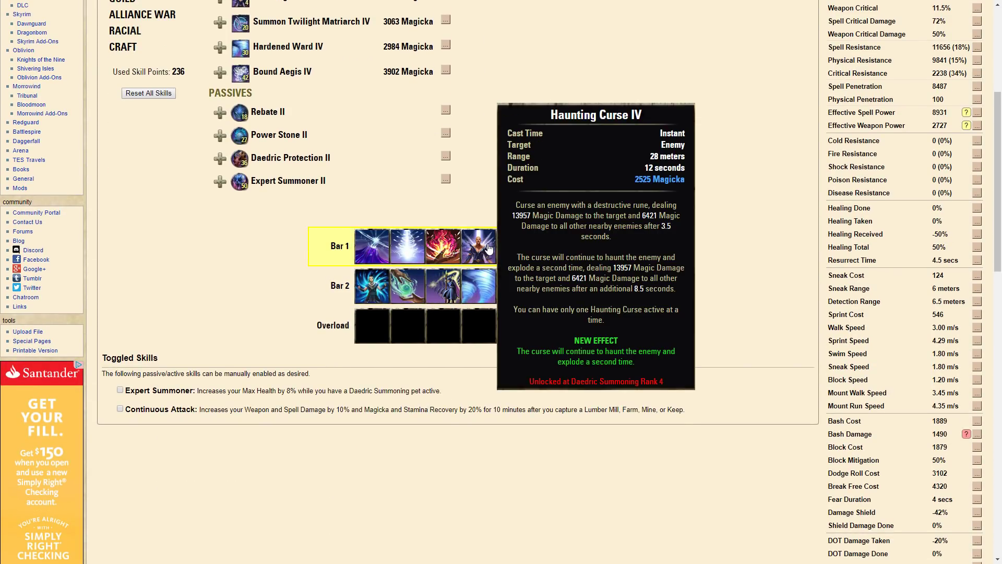
mouse_move(562, 250)
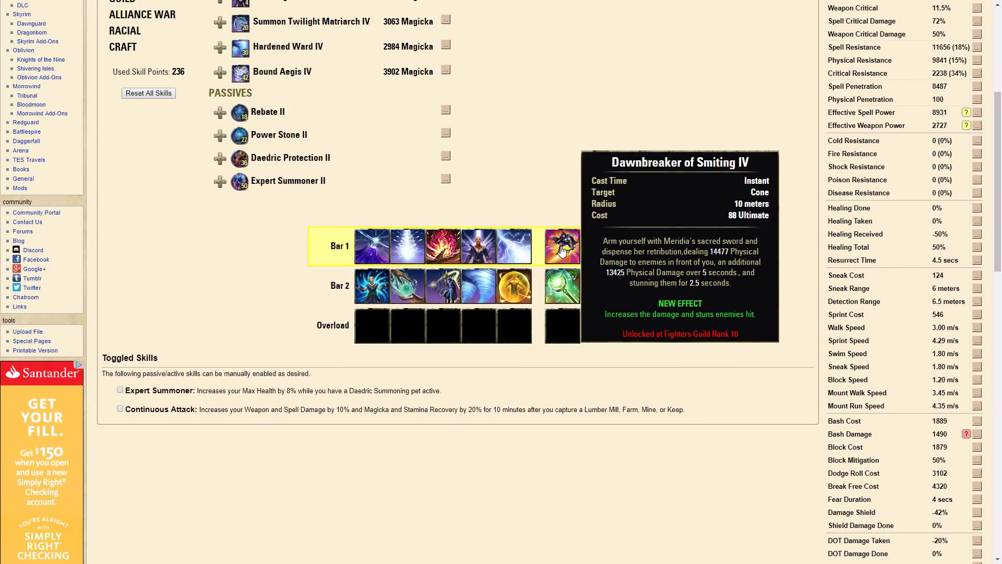
scroll(407, 254, up, 3)
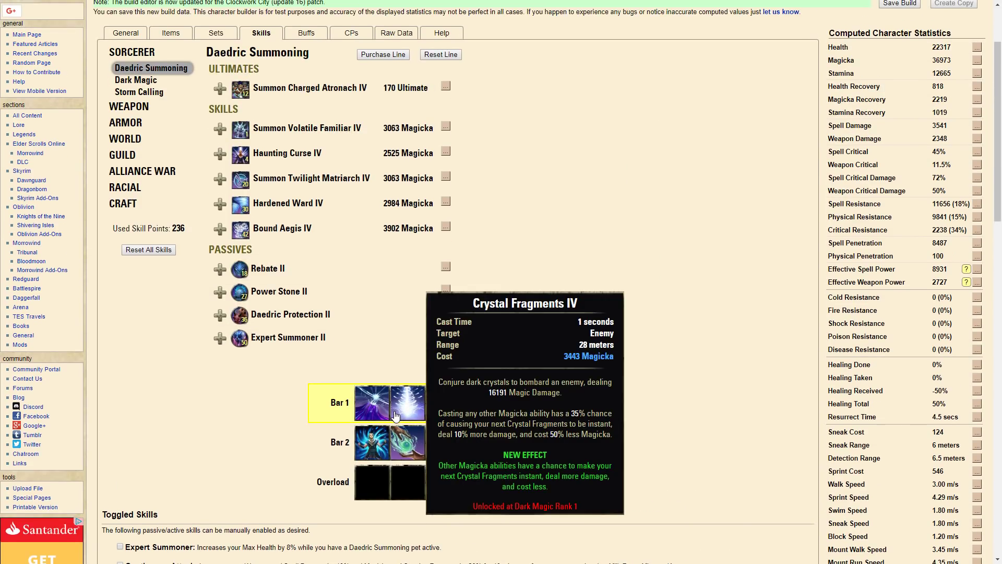
mouse_move(479, 411)
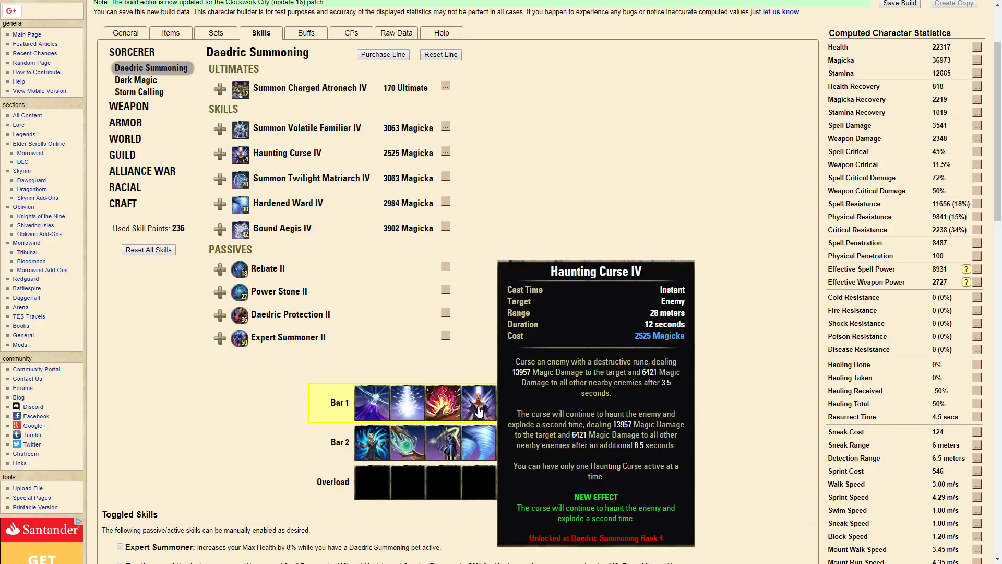
mouse_move(554, 408)
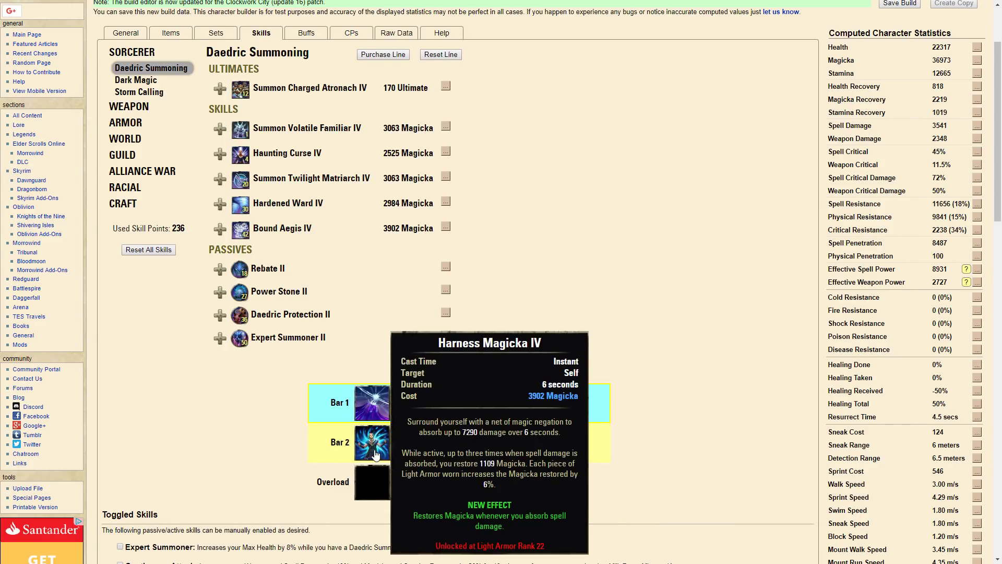
mouse_move(398, 447)
mouse_move(479, 443)
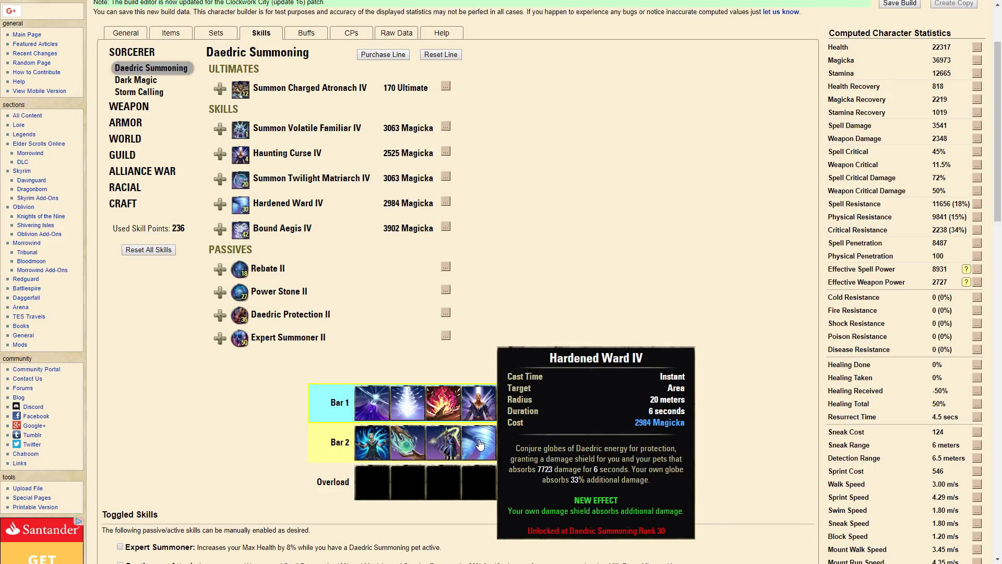
mouse_move(571, 450)
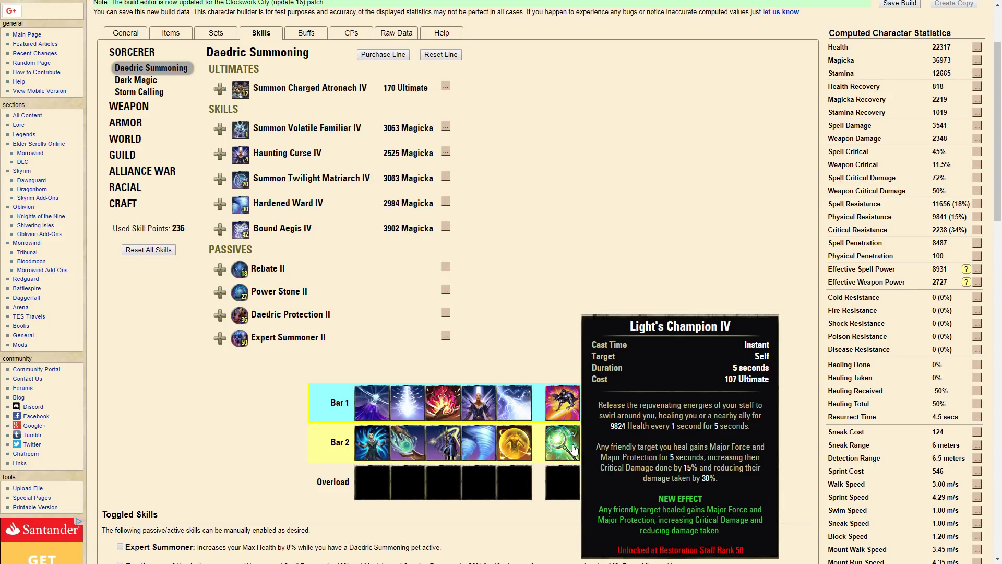
scroll(570, 450, up, 2)
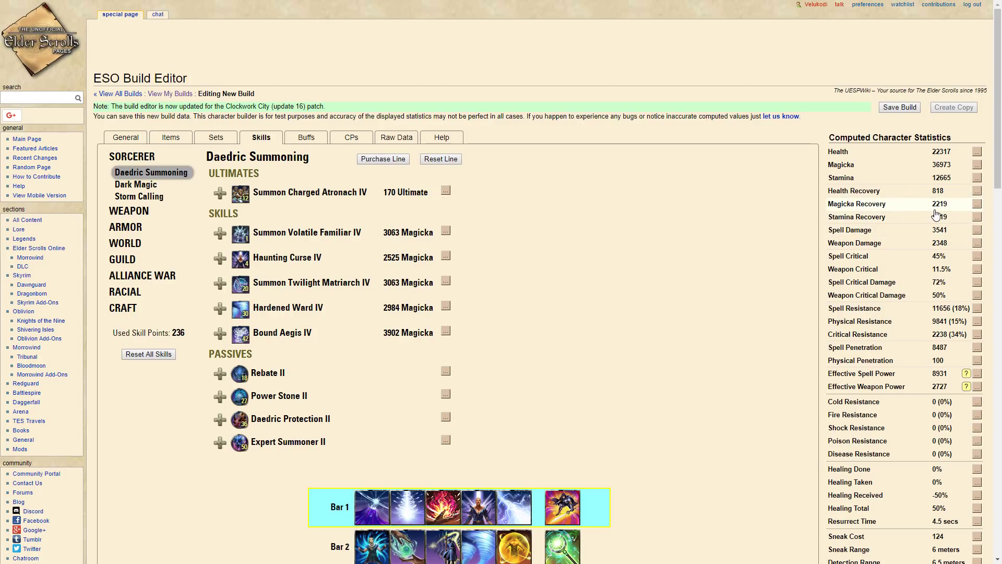
scroll(540, 368, down, 2)
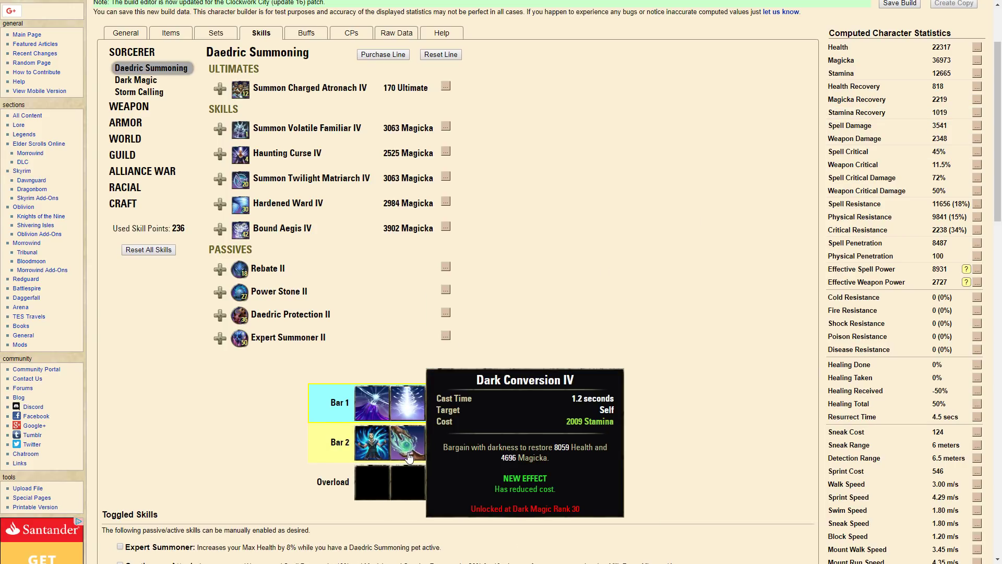
scroll(518, 427, up, 2)
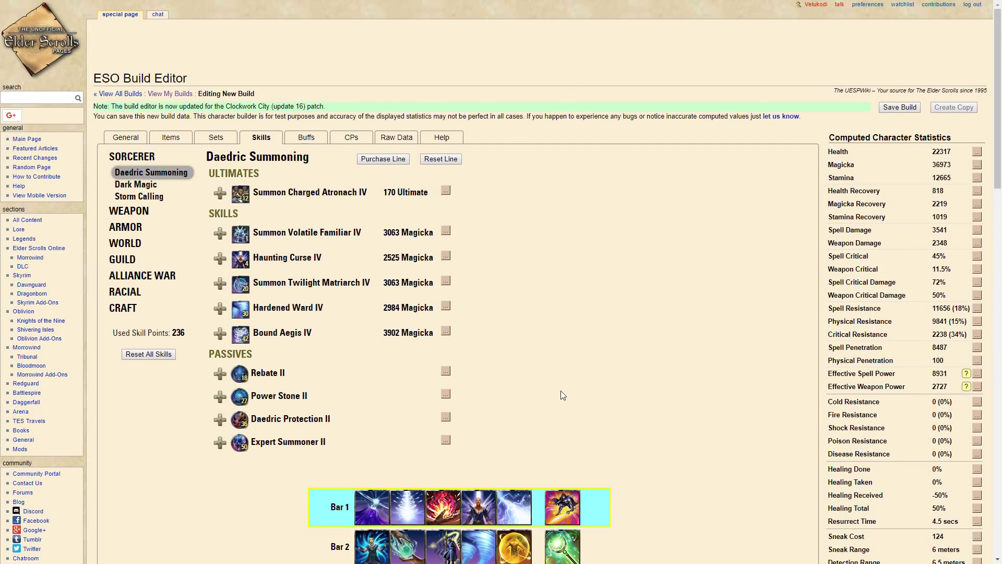
scroll(561, 390, down, 1)
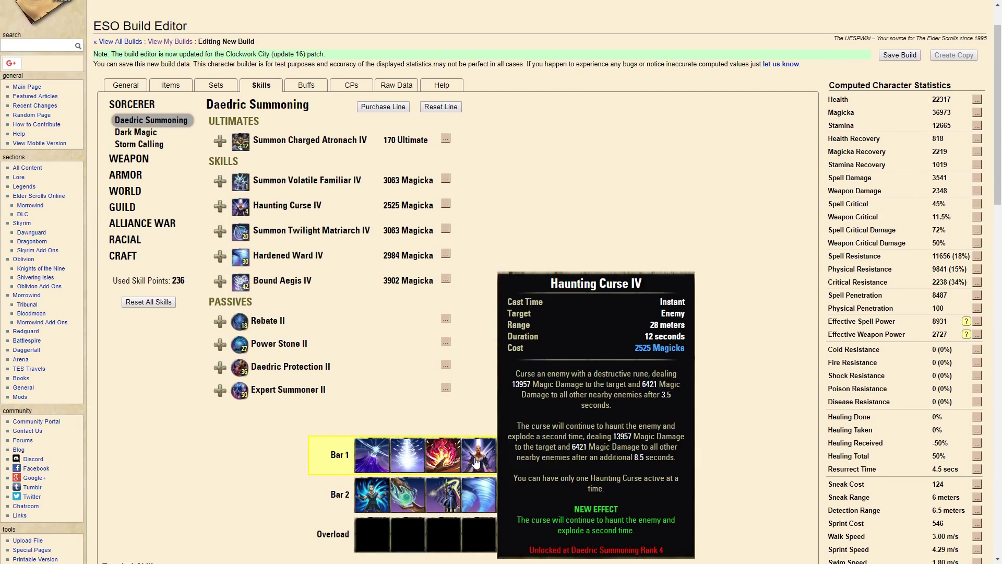
mouse_move(443, 465)
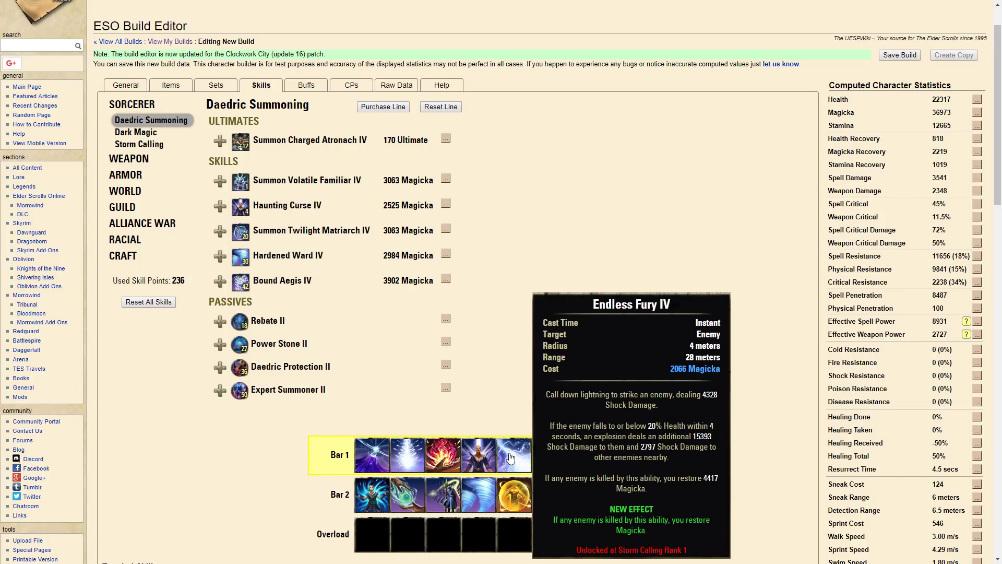
mouse_move(416, 457)
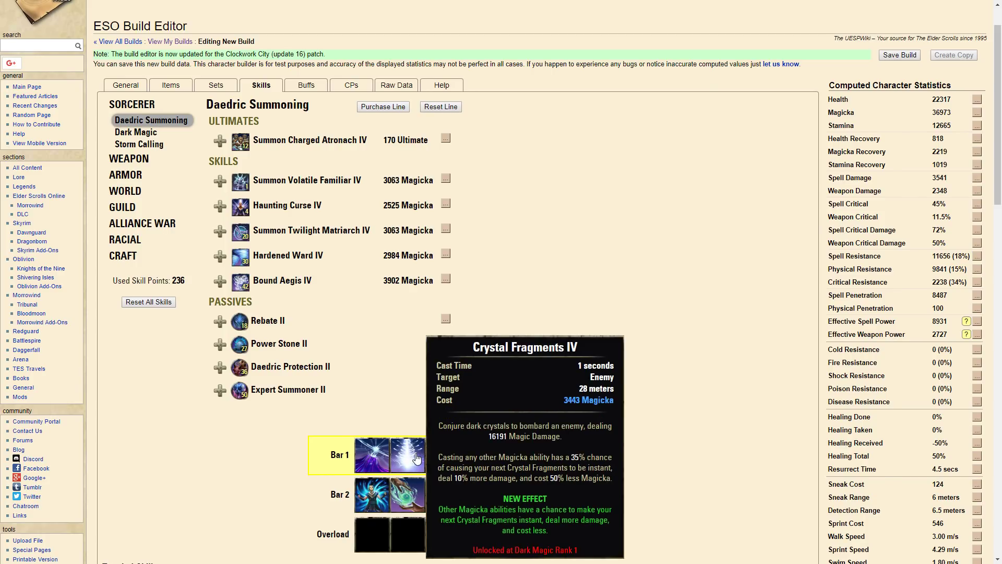
mouse_move(477, 456)
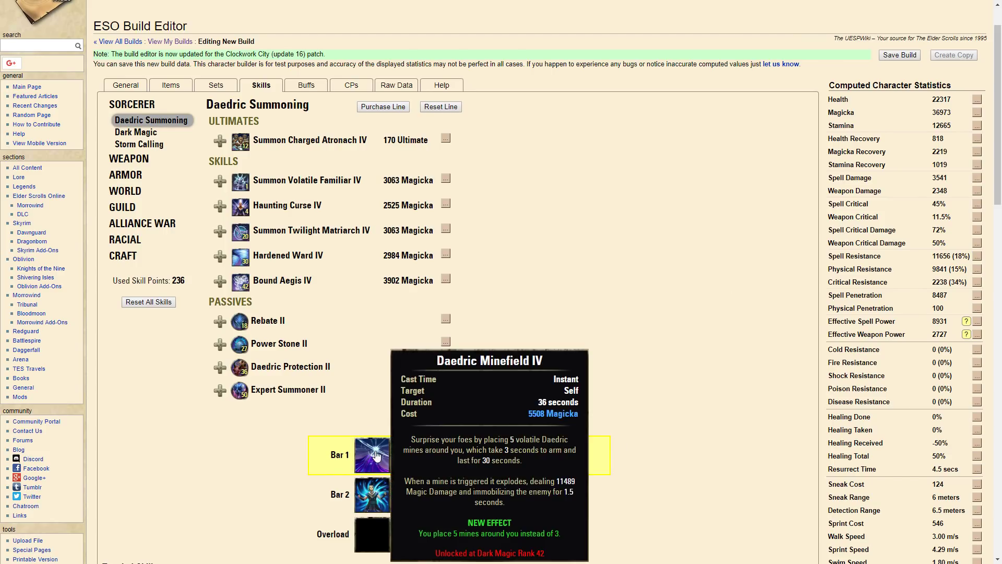
View the Buffs list, then open the CPs tab showing 690 CP.
click(306, 85)
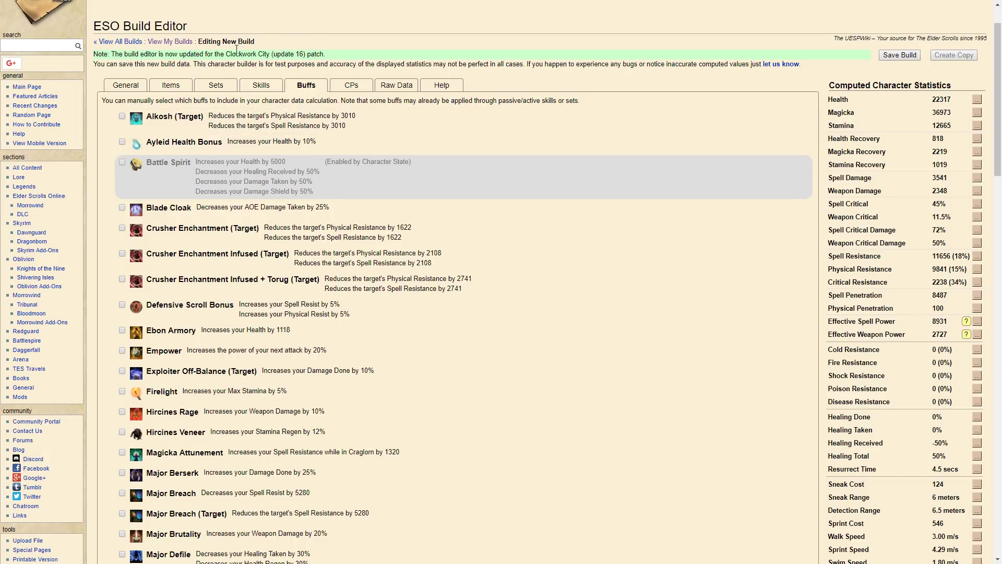
scroll(323, 183, up, 1)
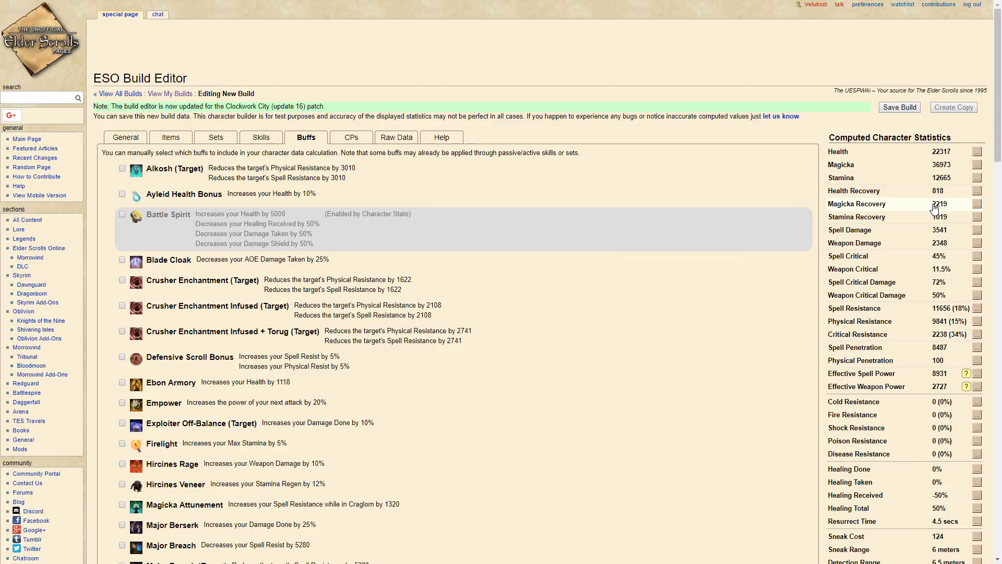
click(351, 137)
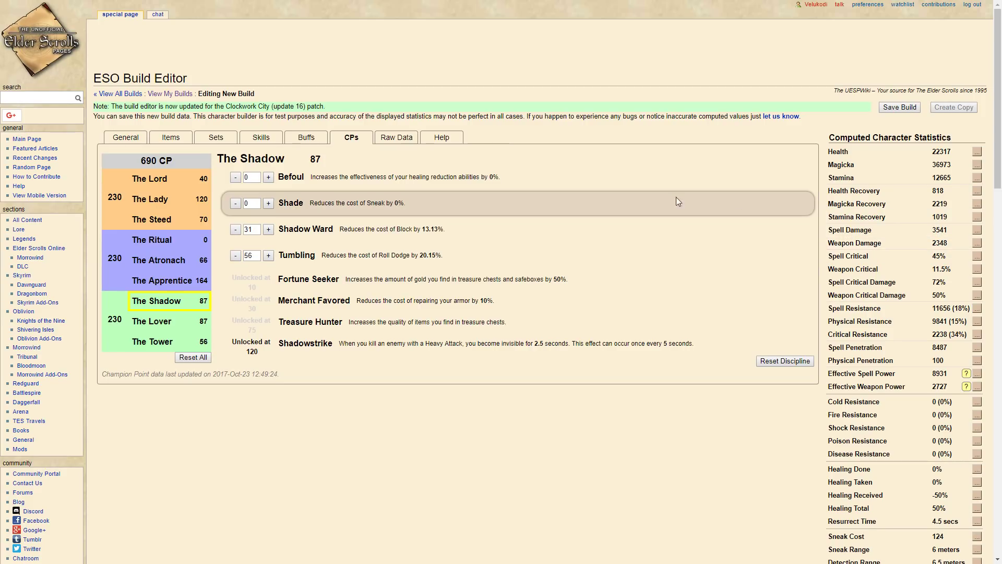
Step through The Lord, Lady, Steed, Atronach, Apprentice, Shadow, Lover and Tower constellations.
click(160, 187)
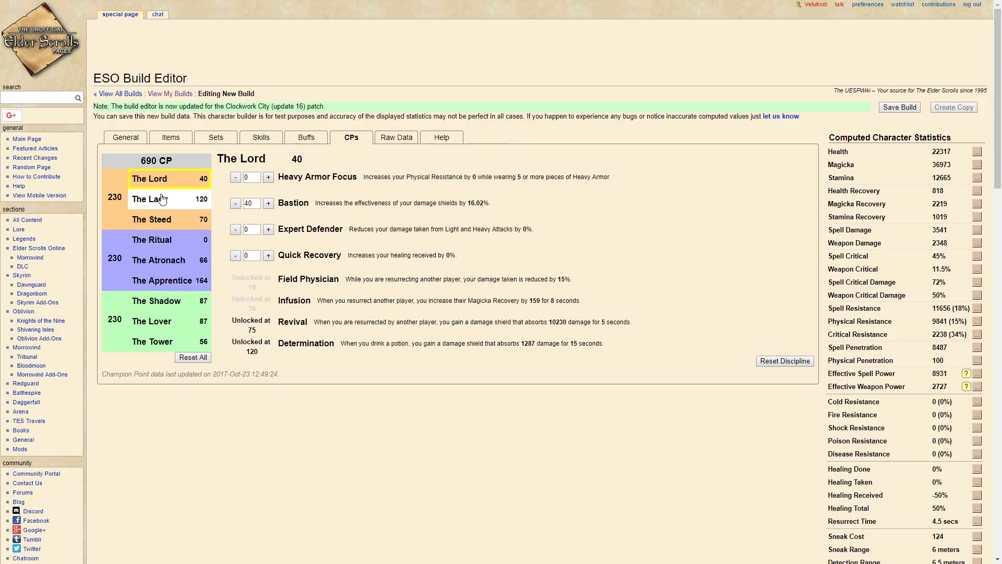
click(161, 199)
click(165, 218)
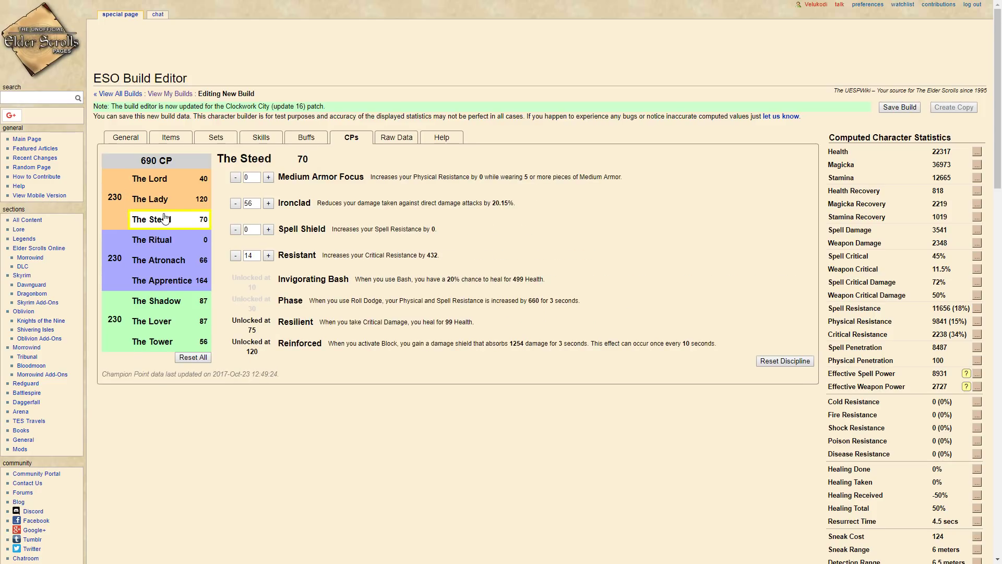
click(184, 263)
click(193, 288)
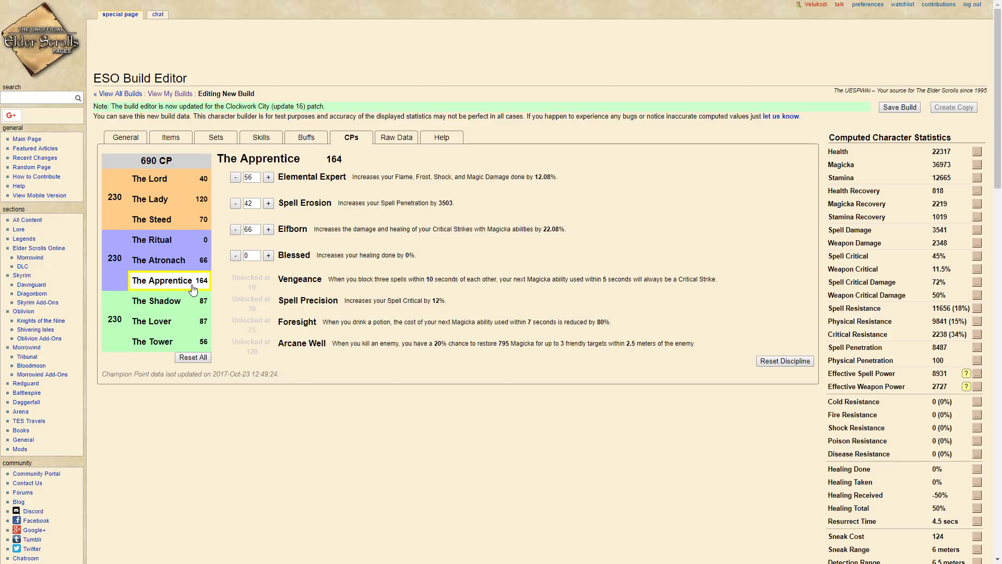
click(173, 309)
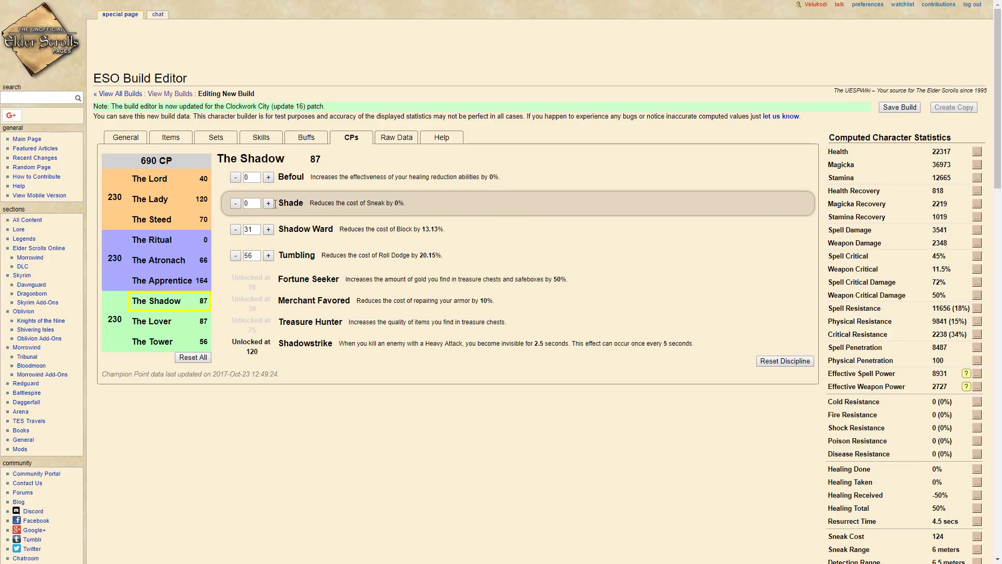
click(183, 327)
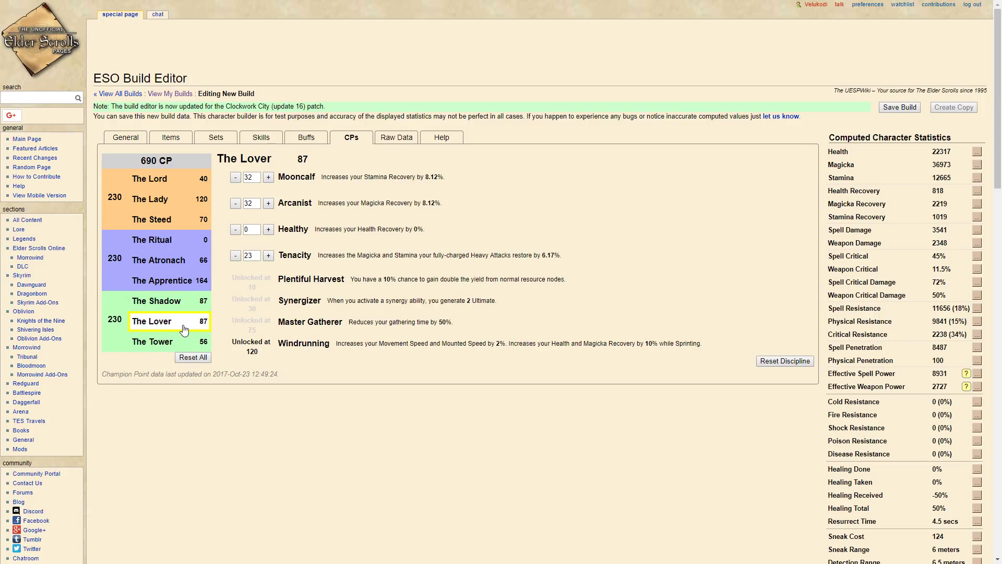
click(185, 343)
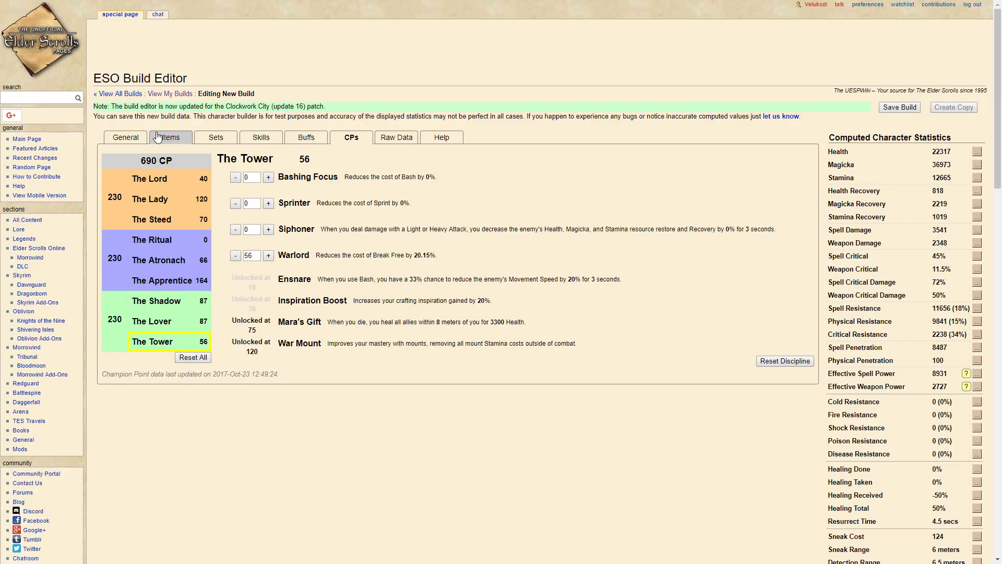
Search 'domi' and equip the Domihaus Hat (Light, Impenetrable) in the head slot.
click(140, 138)
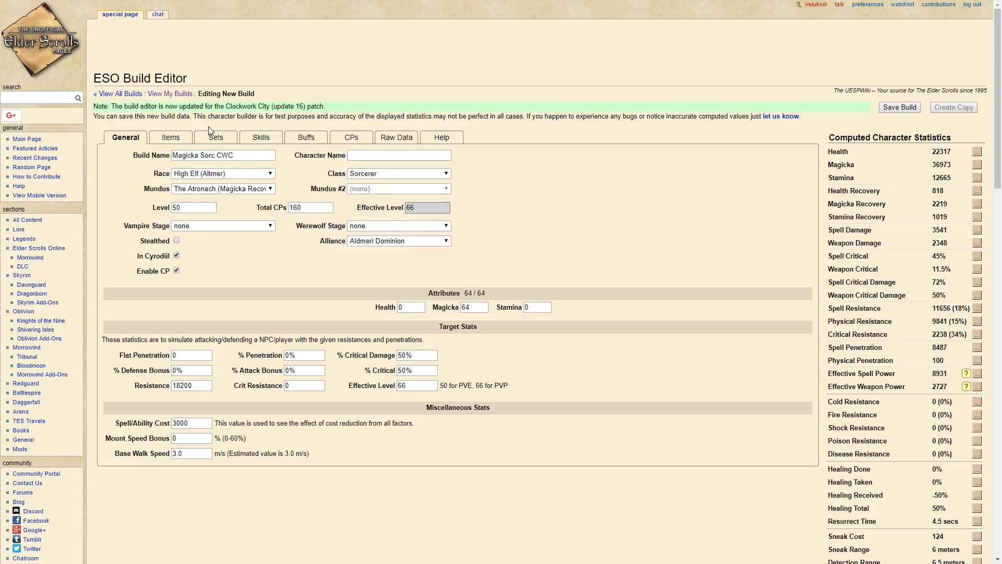
click(171, 138)
mouse_move(197, 161)
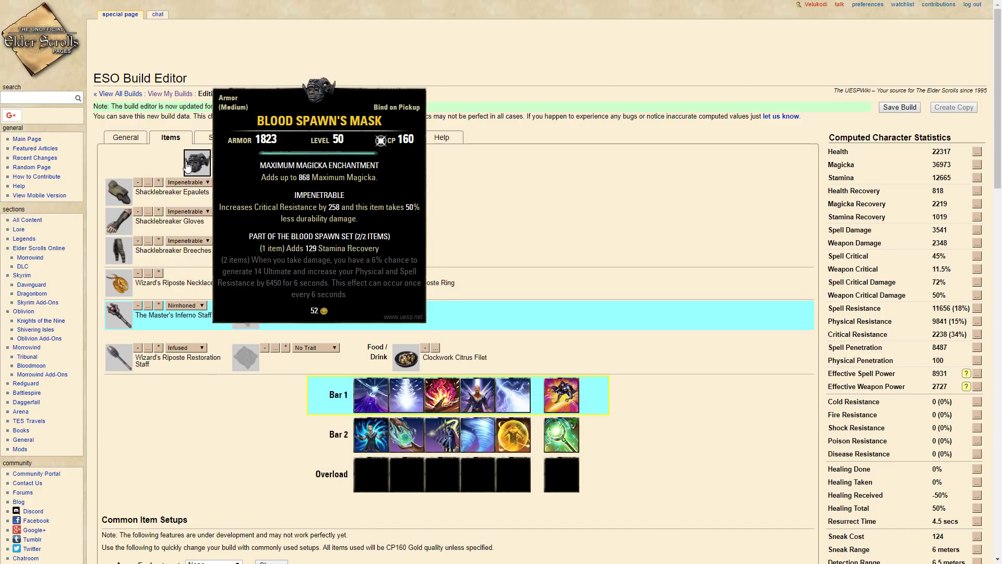
click(190, 164)
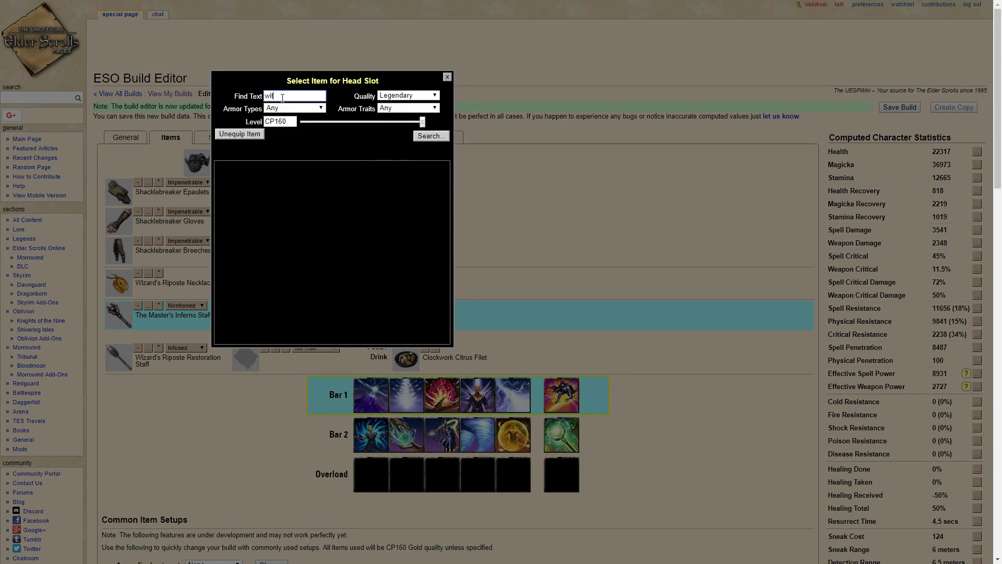
key(Return)
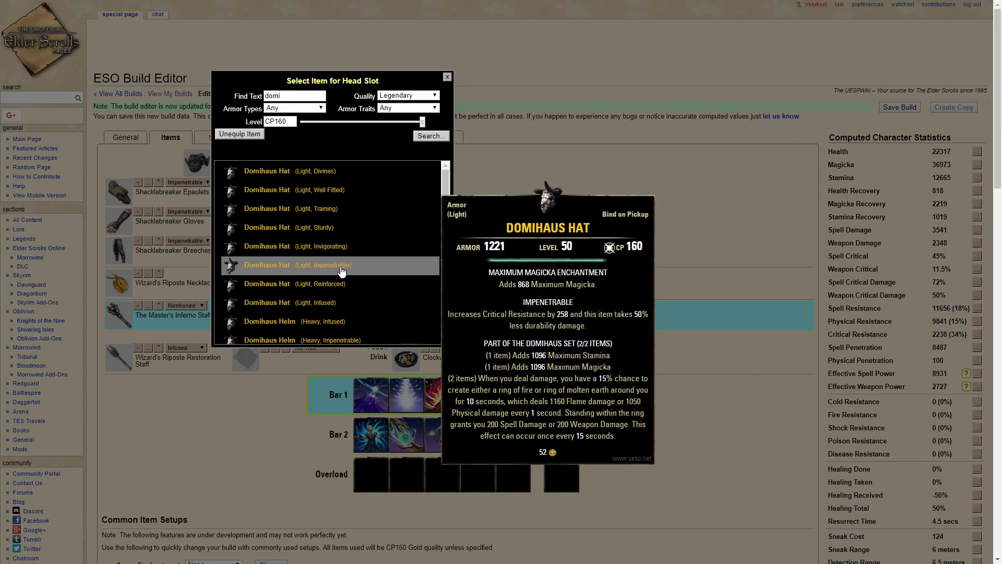
click(347, 269)
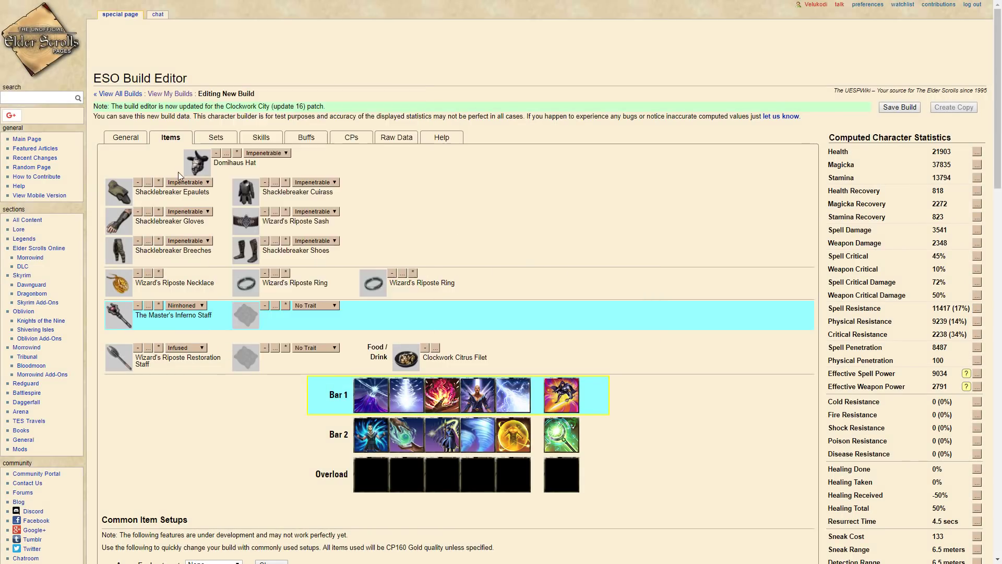
mouse_move(199, 165)
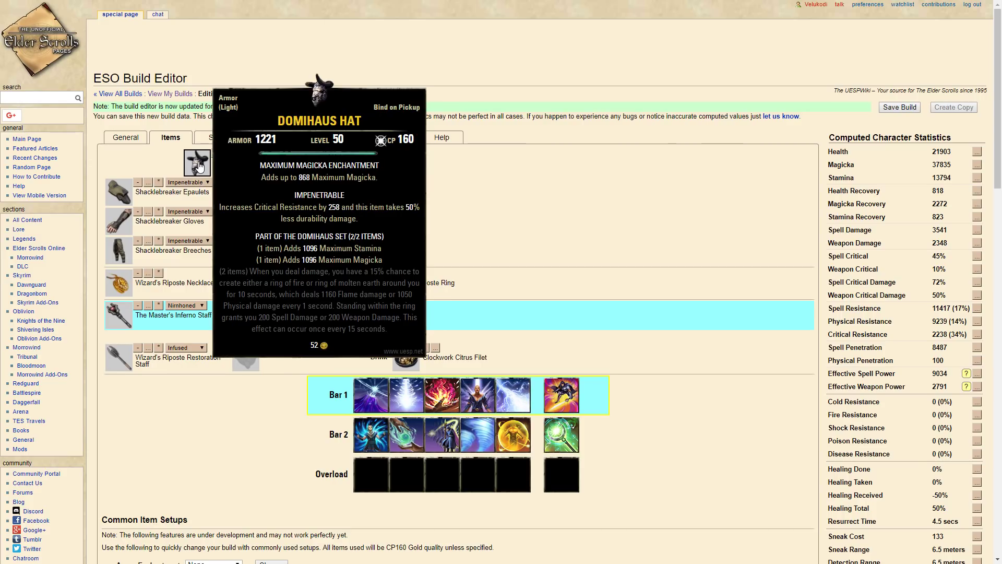